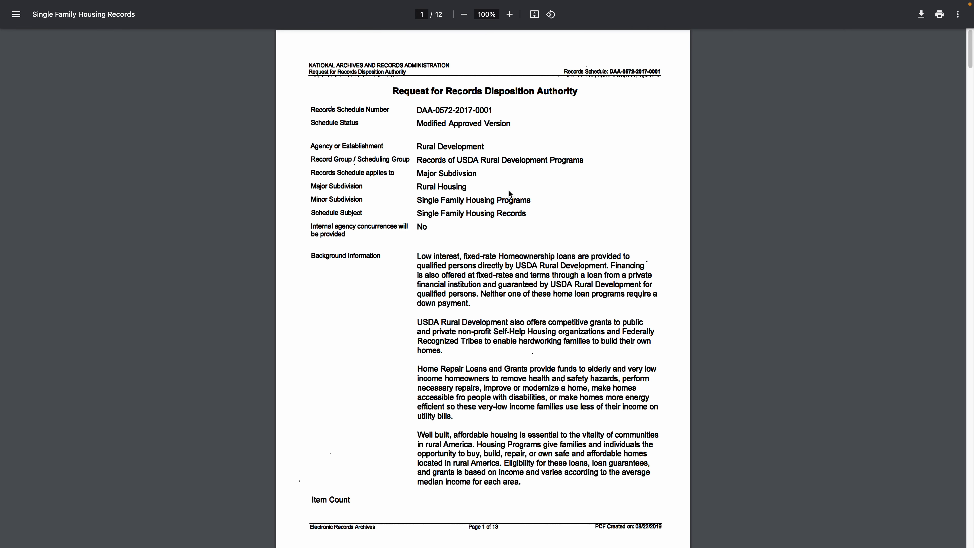
# Review the Single Family Housing Records schedule down to the General Files item on page 4.
pyautogui.scroll(-1, 509, 192)
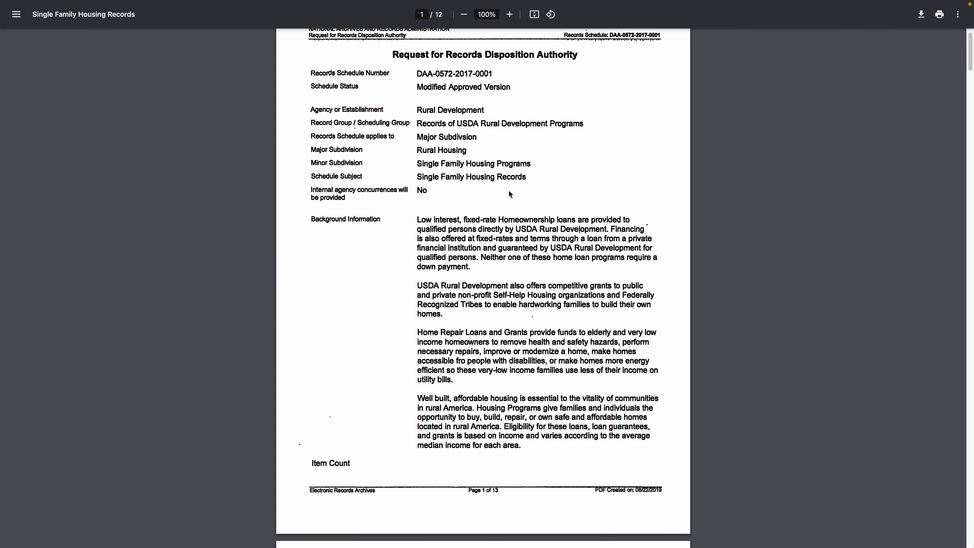
pyautogui.scroll(-15, 509, 192)
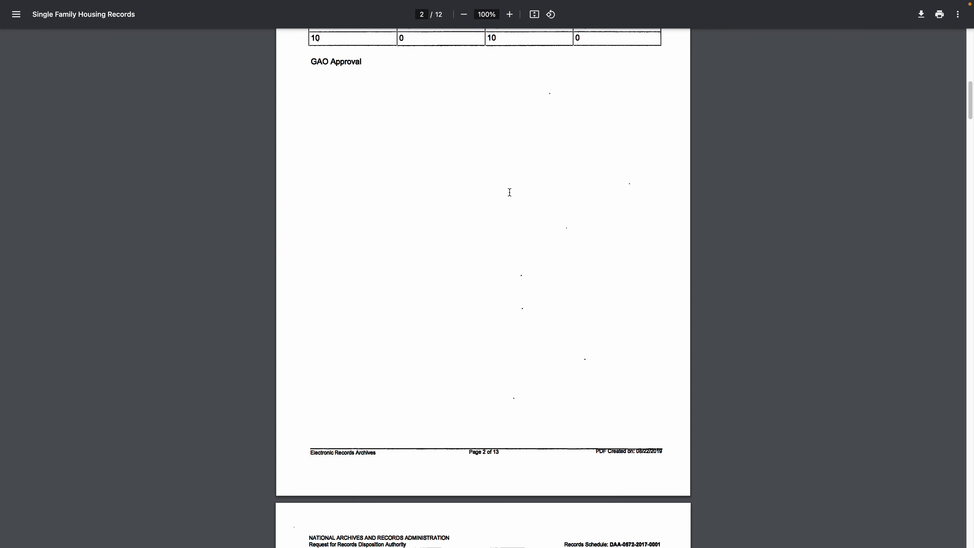
pyautogui.scroll(-20, 509, 191)
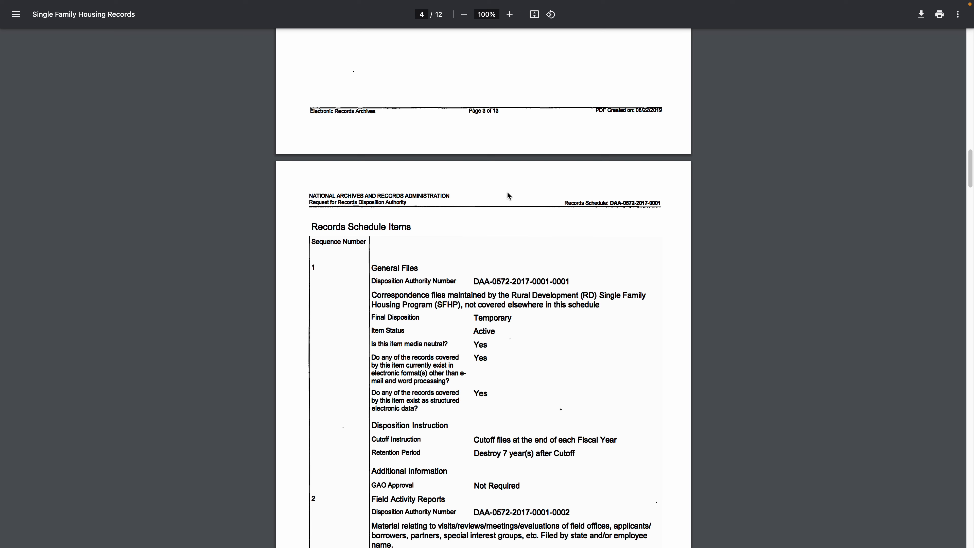
pyautogui.scroll(-2, 508, 193)
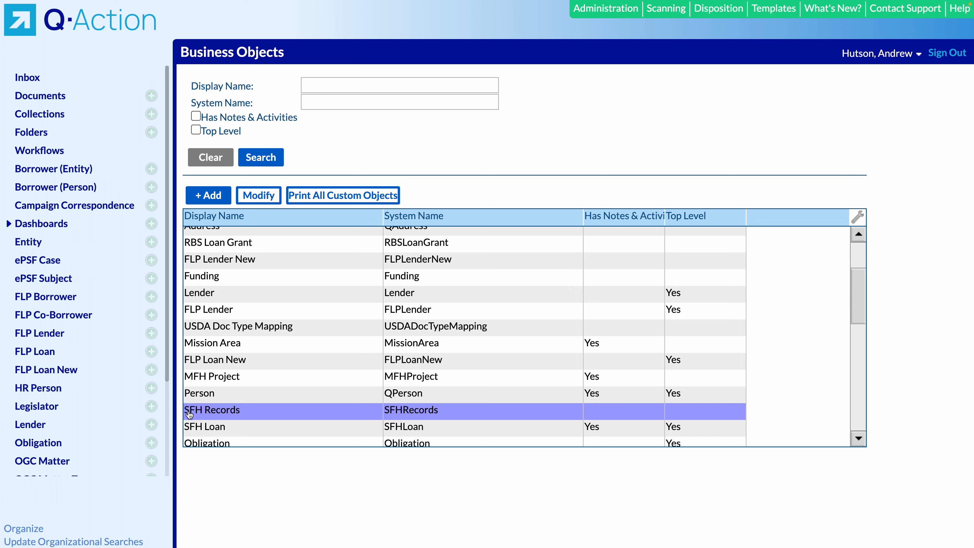
# In Q-Action, open the SFH Records business object's definition and start a new disposition policy.
pyautogui.doubleClick(270, 413)
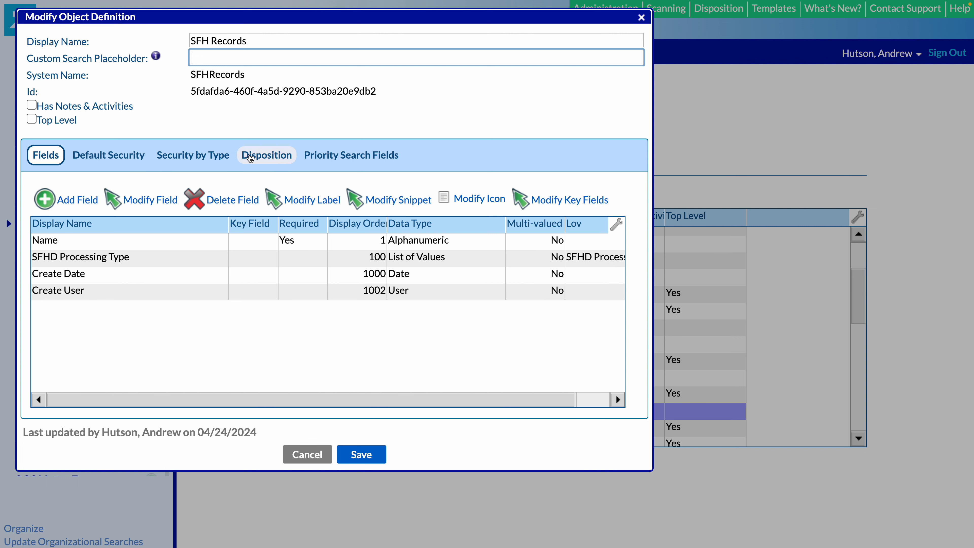
pyautogui.click(249, 157)
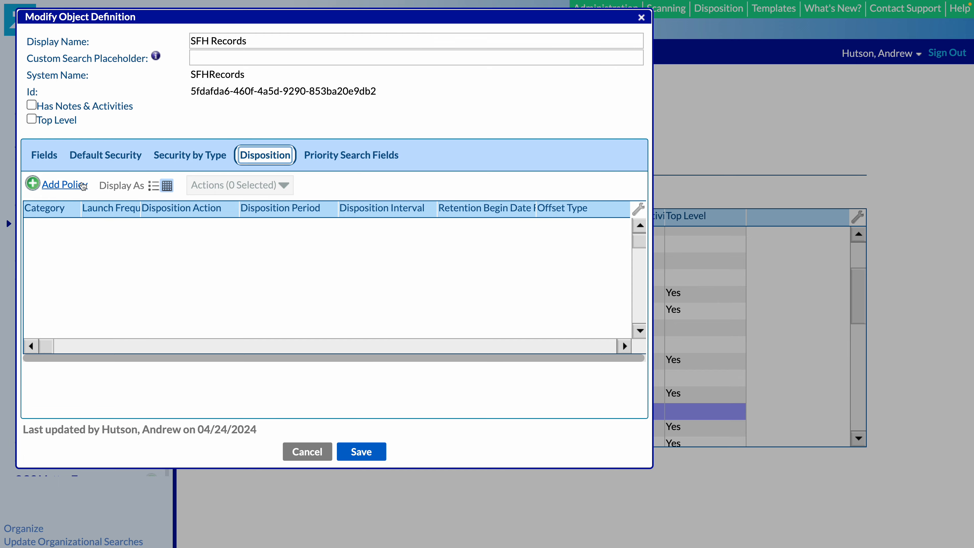
pyautogui.click(62, 185)
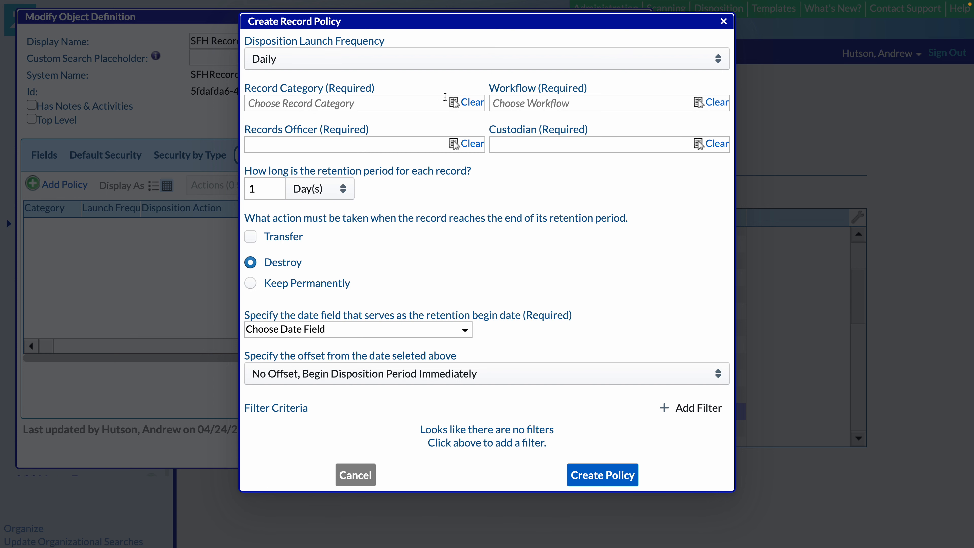
pyautogui.click(453, 102)
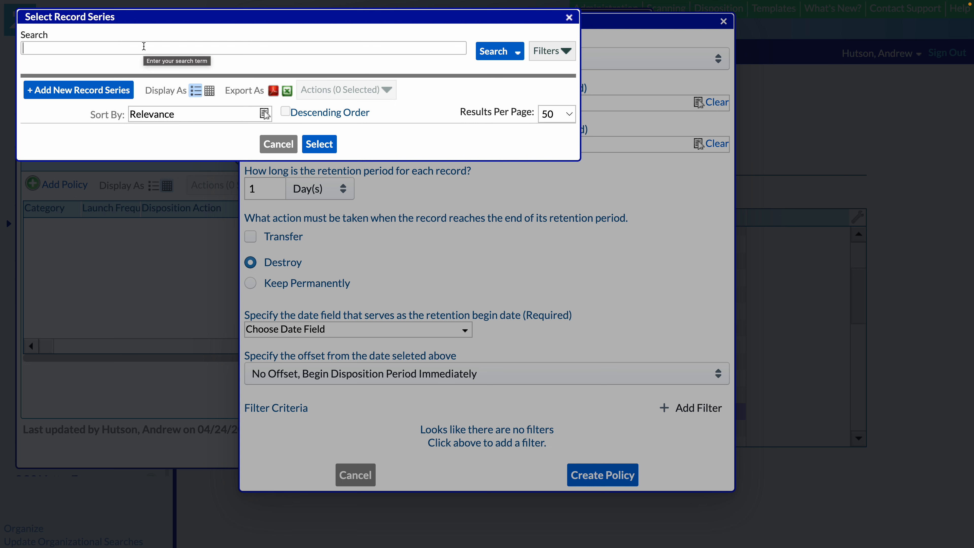
pyautogui.write('general')
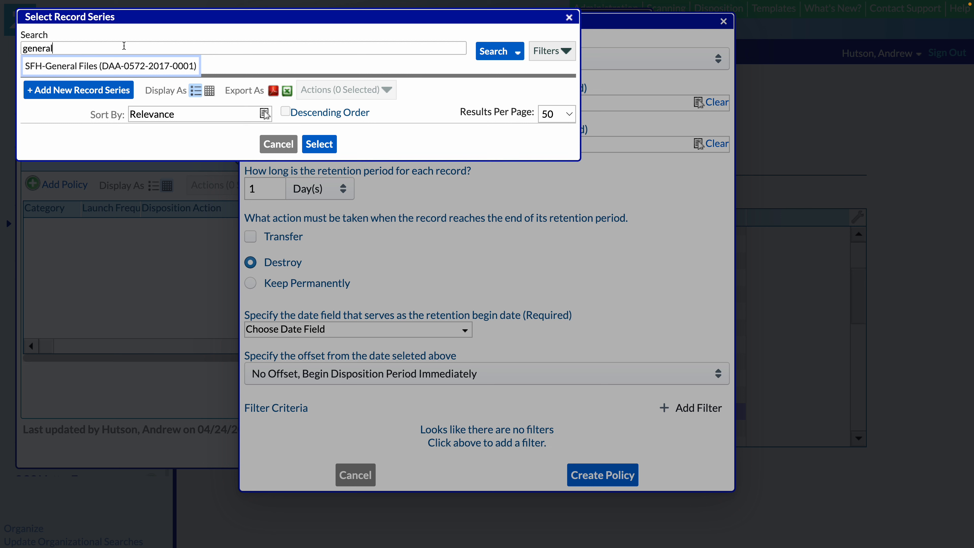
pyautogui.click(111, 66)
pyautogui.click(30, 137)
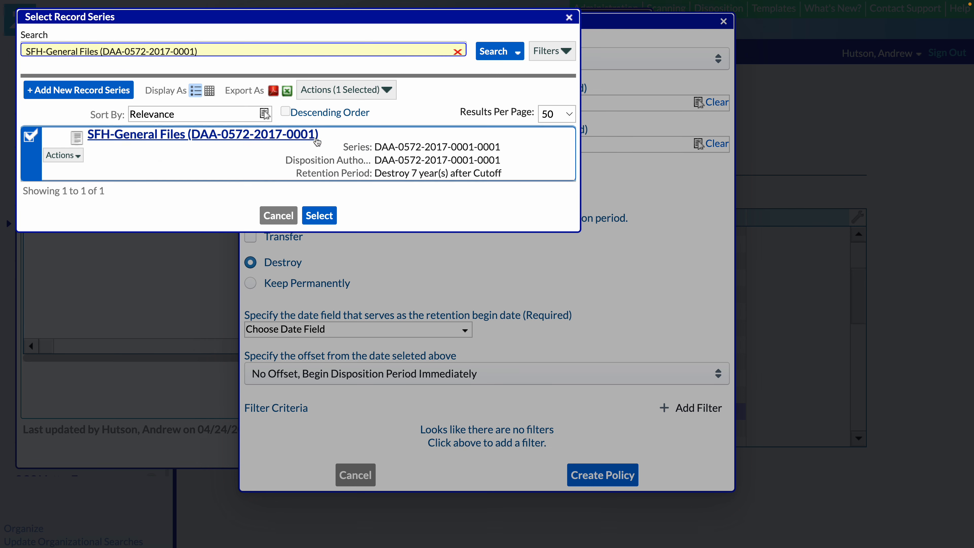
pyautogui.click(319, 215)
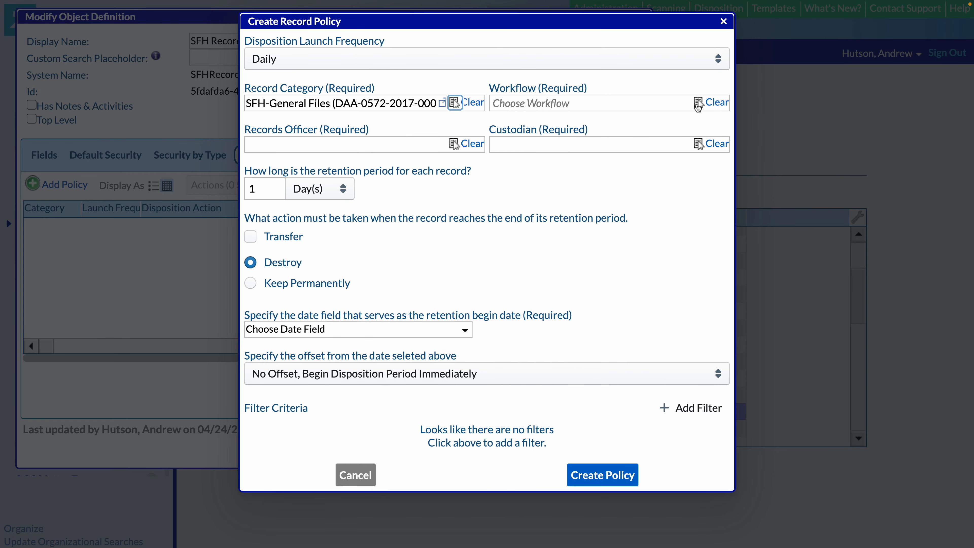
# Assign the Records Disposition workflow template to the policy.
pyautogui.click(698, 102)
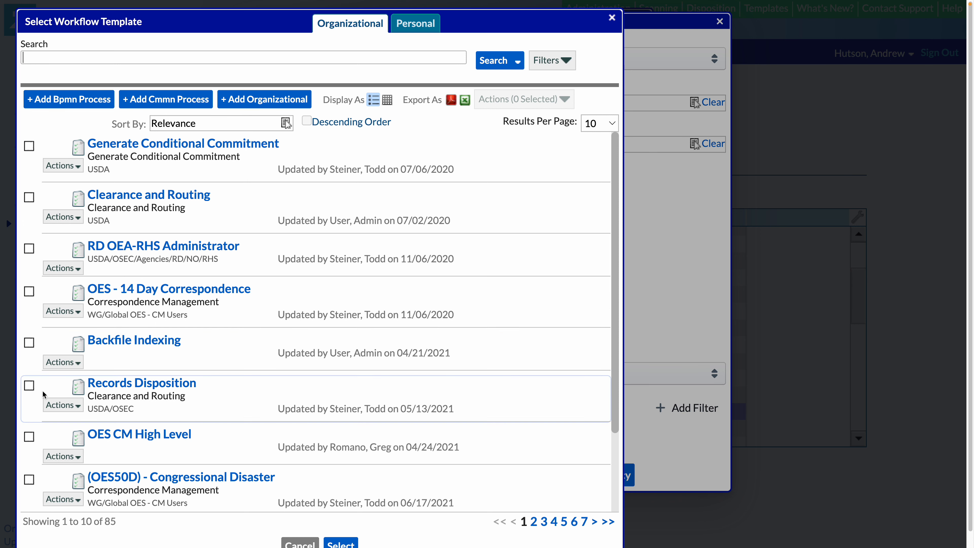
pyautogui.click(28, 386)
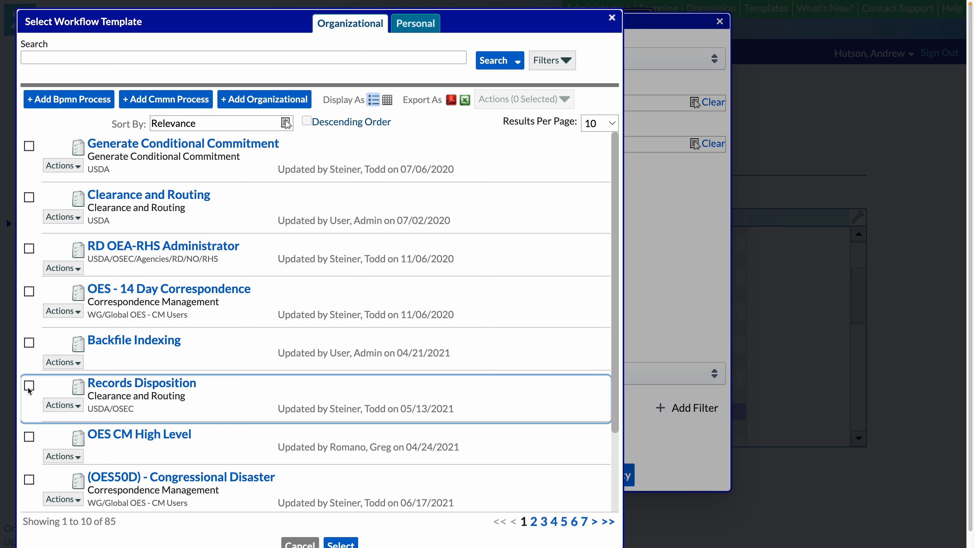
pyautogui.click(339, 544)
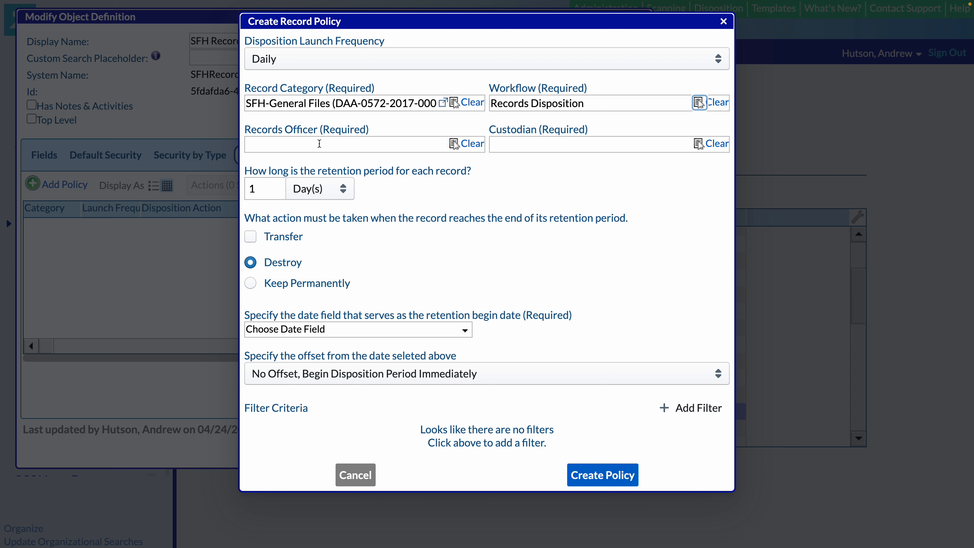
# Assign the Records Manager role as the policy's records officer.
pyautogui.click(454, 144)
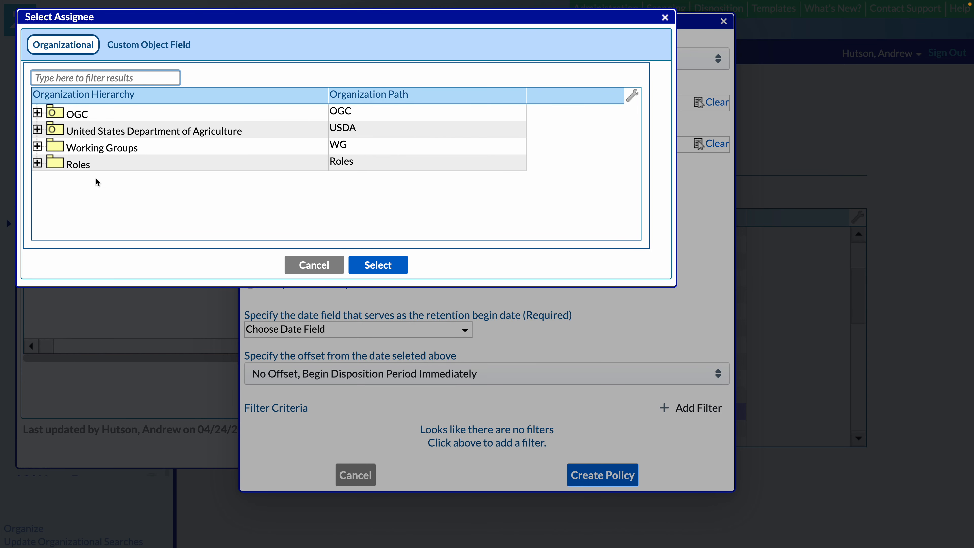
pyautogui.click(38, 163)
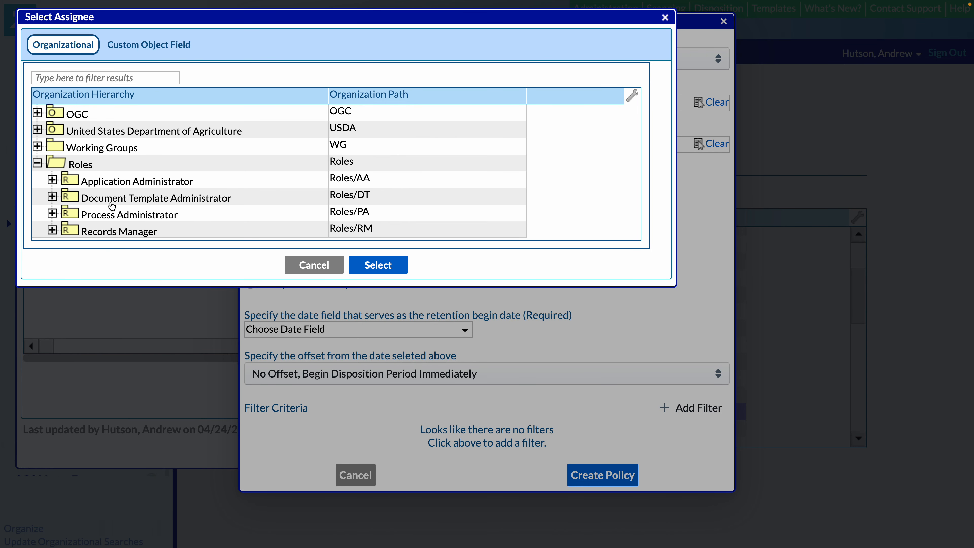
pyautogui.click(127, 232)
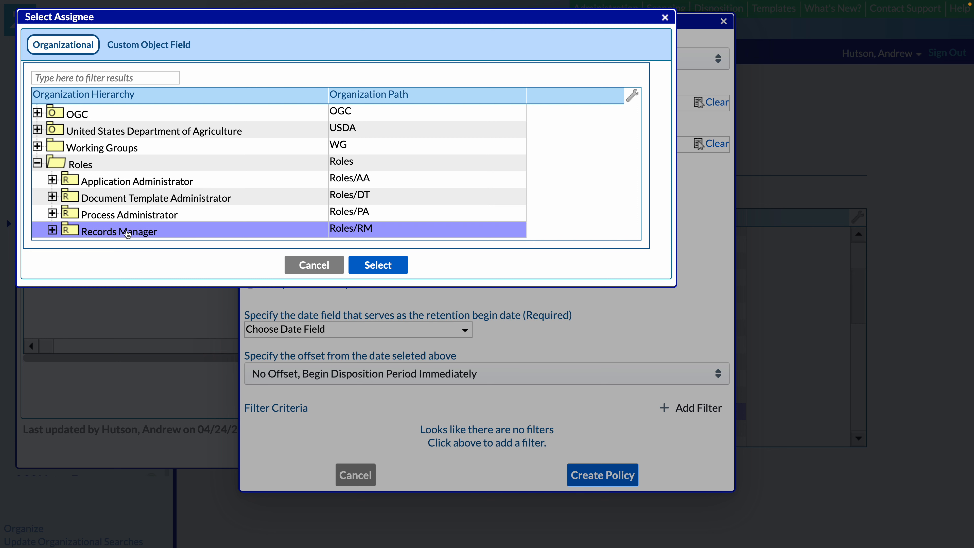
pyautogui.click(378, 265)
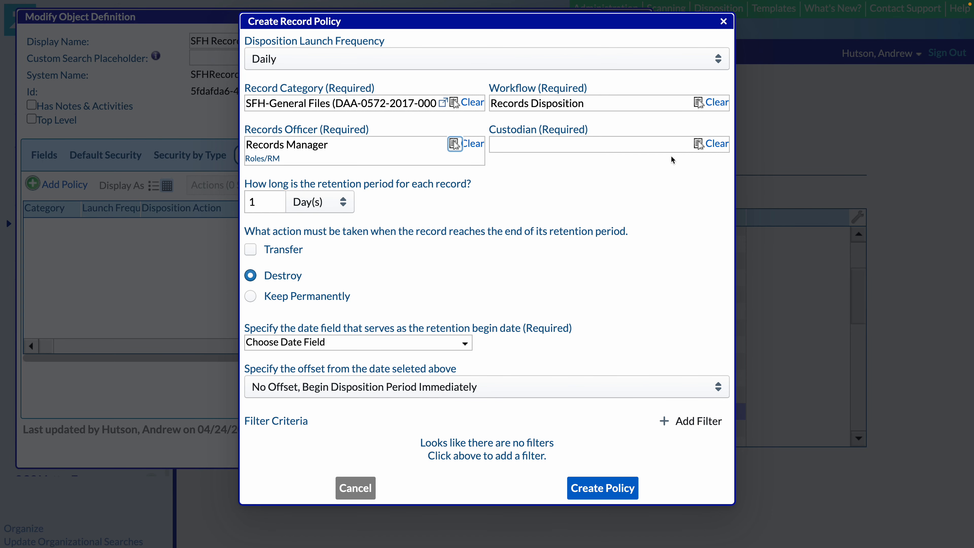
# Assign the Process Administrator role as the policy's custodian.
pyautogui.click(699, 144)
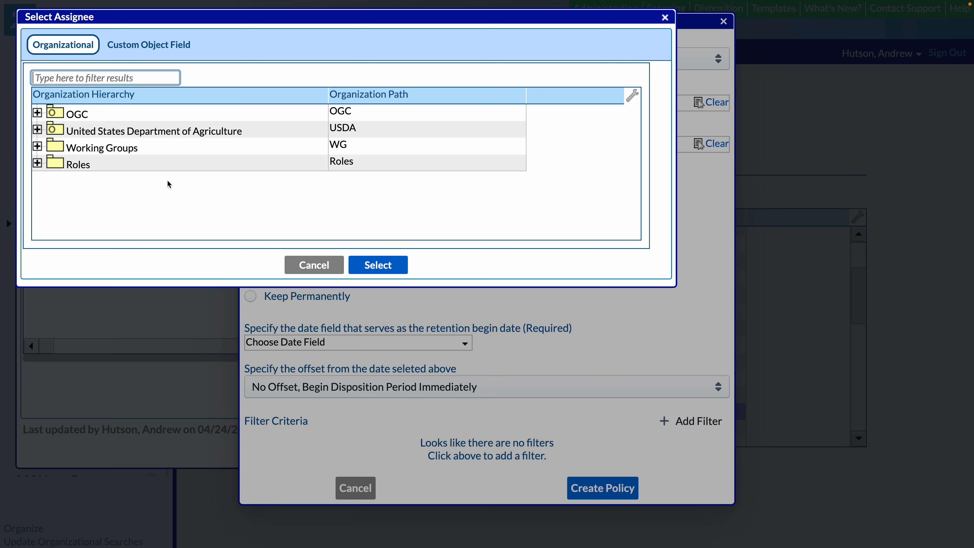
pyautogui.click(38, 163)
pyautogui.click(103, 219)
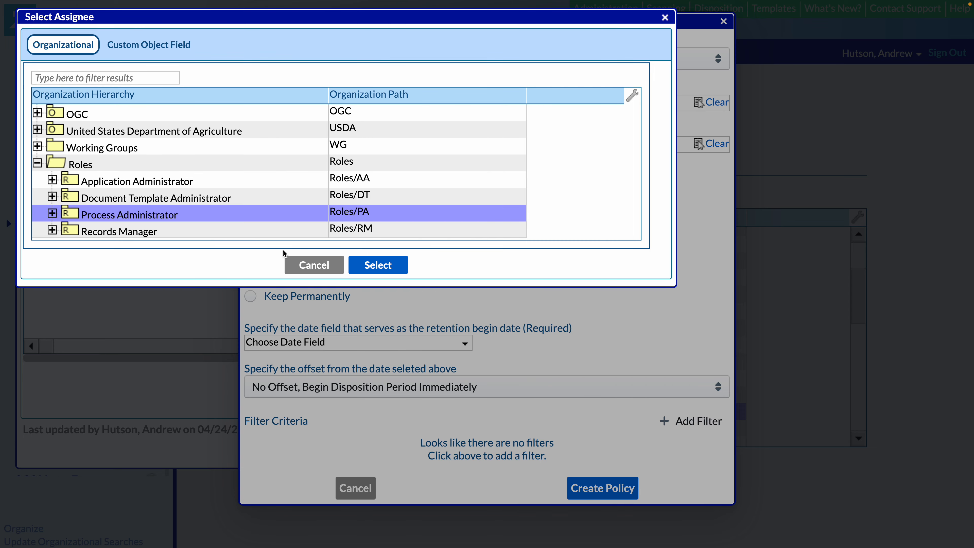
pyautogui.click(377, 264)
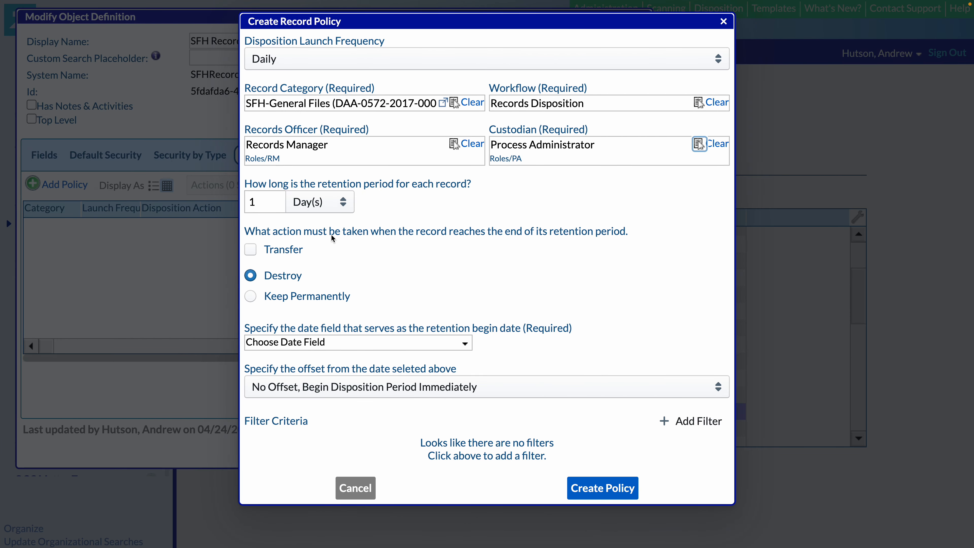
# Set the retention period for each record to 7 years.
pyautogui.click(330, 205)
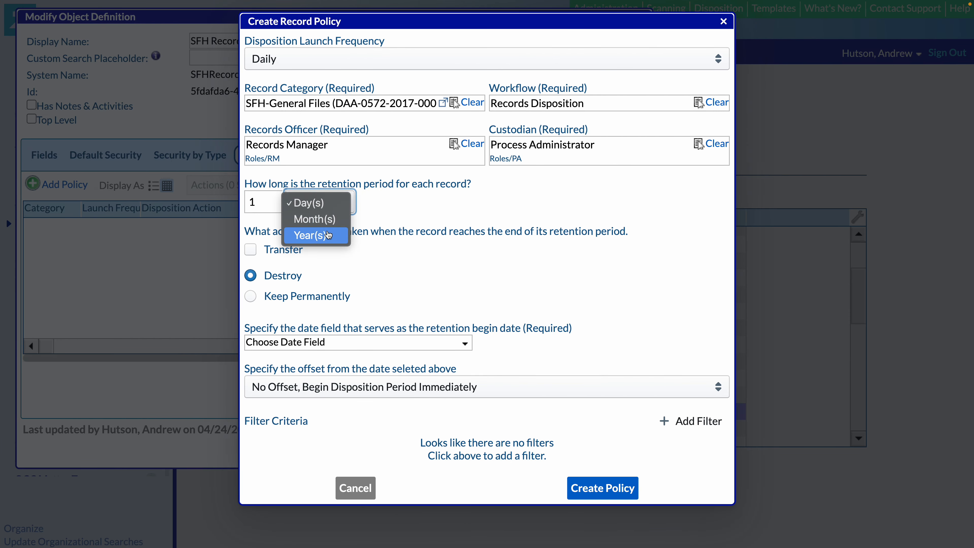
pyautogui.click(326, 234)
pyautogui.click(274, 199)
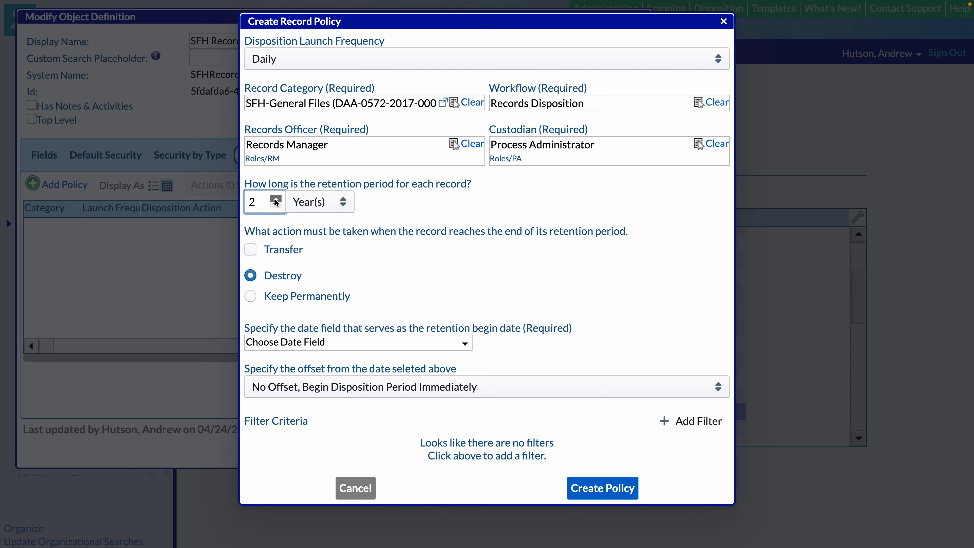
pyautogui.click(275, 200)
# Enable the Transfer action to look through its transfer locations, and disable it again without choosing one.
pyautogui.click(286, 255)
pyautogui.click(333, 255)
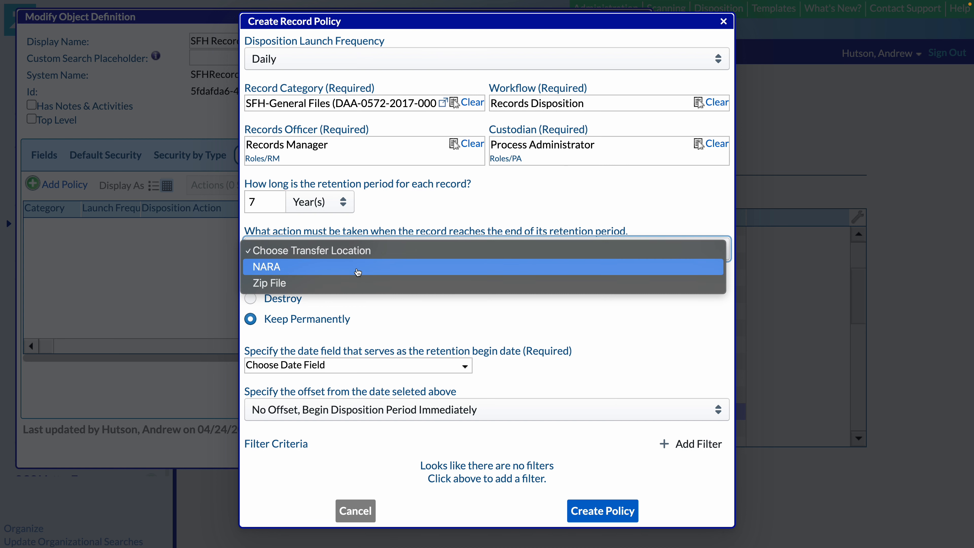
pyautogui.click(412, 213)
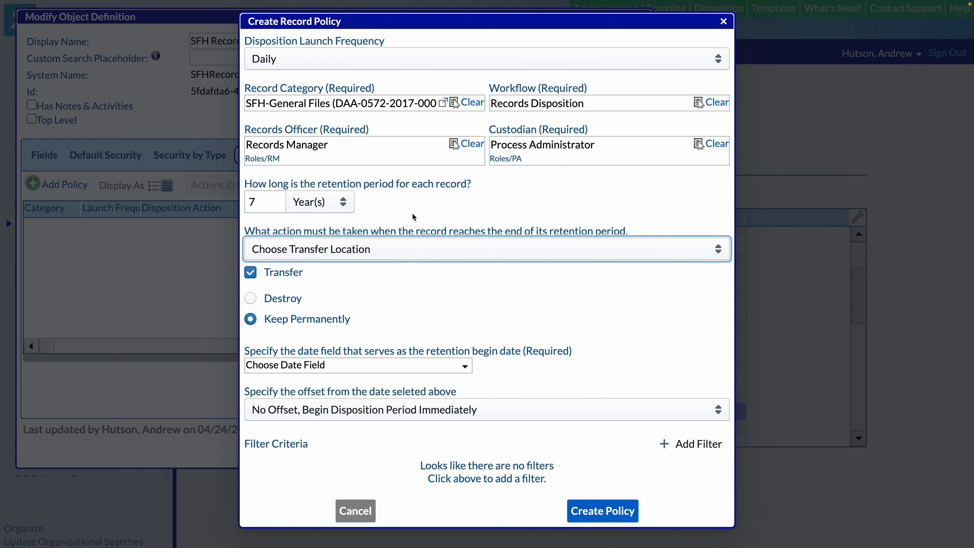
pyautogui.click(255, 277)
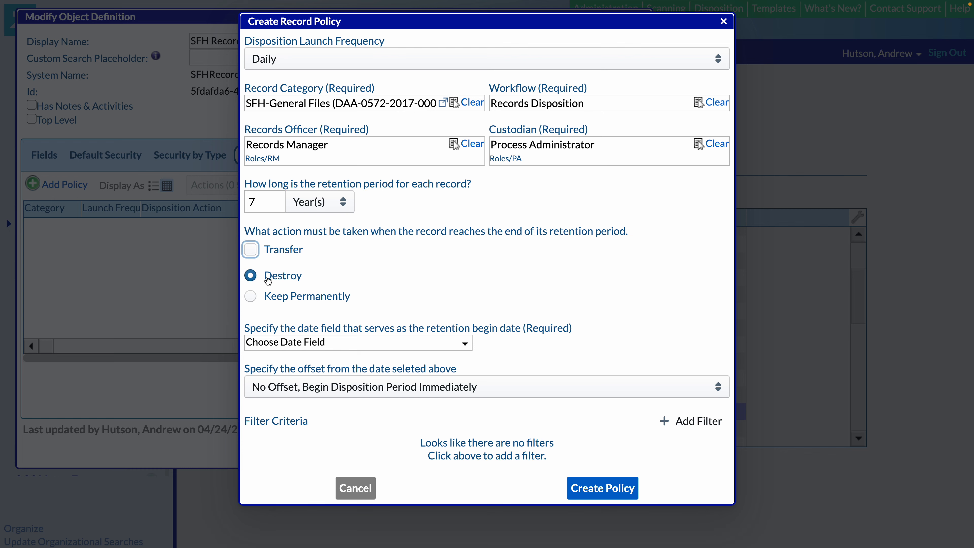
# Choose Destroy as the end-of-retention action and check it against the General Files retention period in the PDF schedule.
pyautogui.click(267, 278)
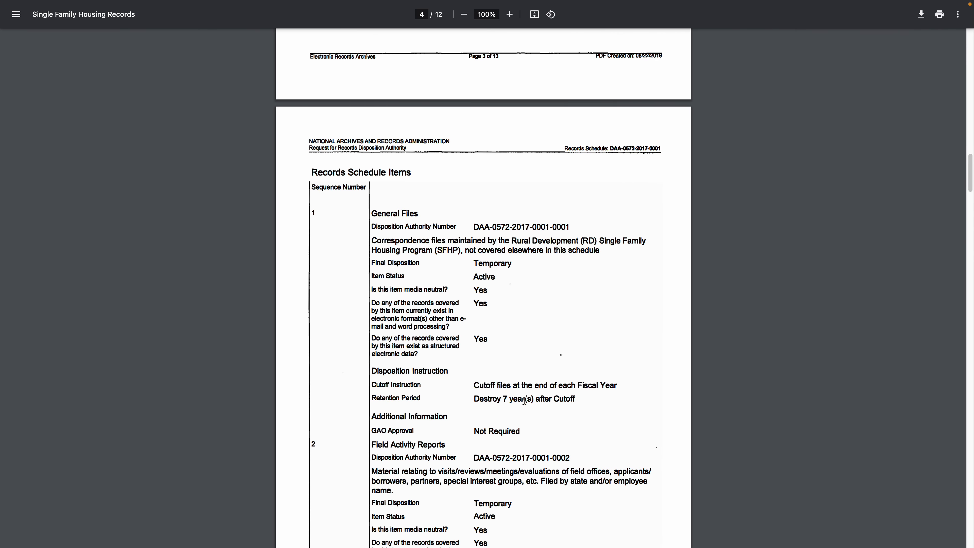
pyautogui.doubleClick(494, 399)
pyautogui.hotkey('ctrl', 'Right')
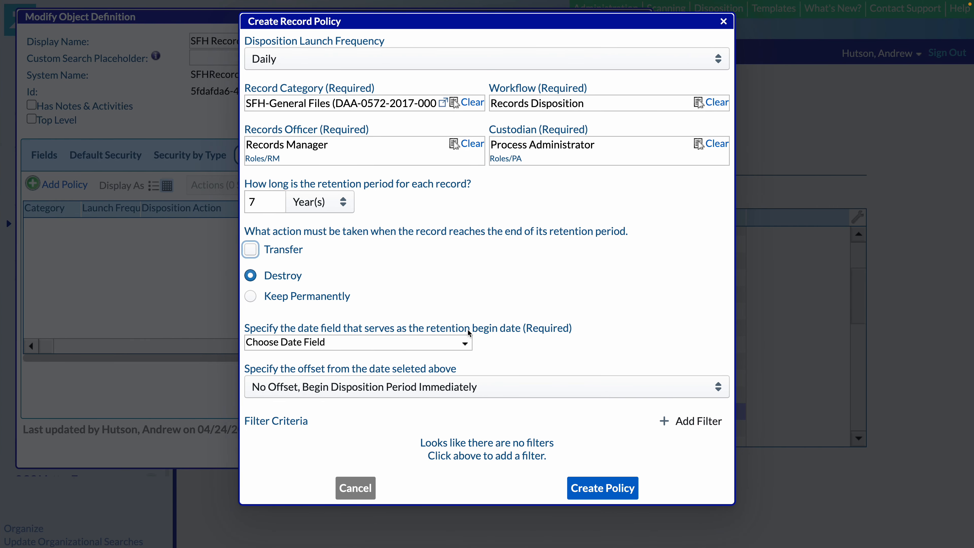
# Use Create Date as the retention begin date and set its offset to End of Fiscal Year.
pyautogui.click(465, 343)
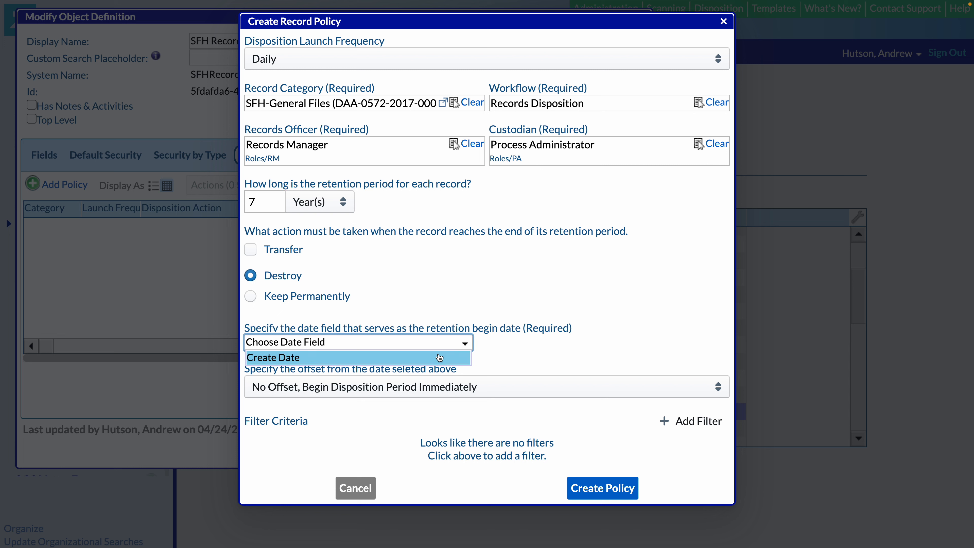
pyautogui.click(333, 357)
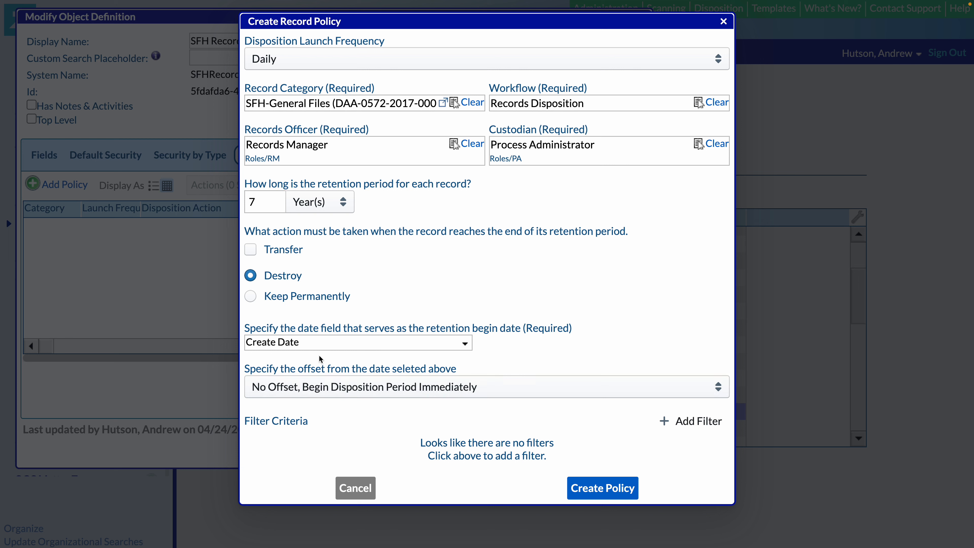
pyautogui.click(400, 388)
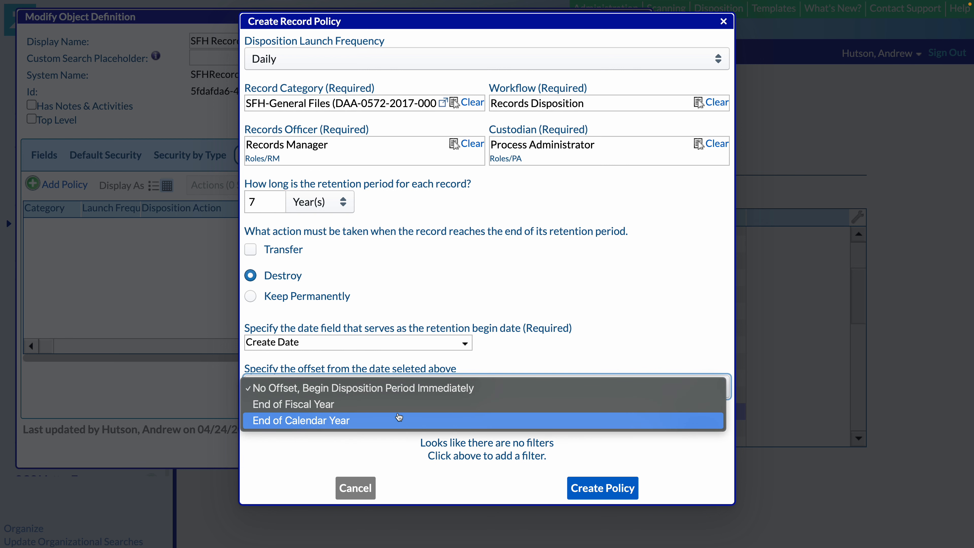
pyautogui.click(495, 404)
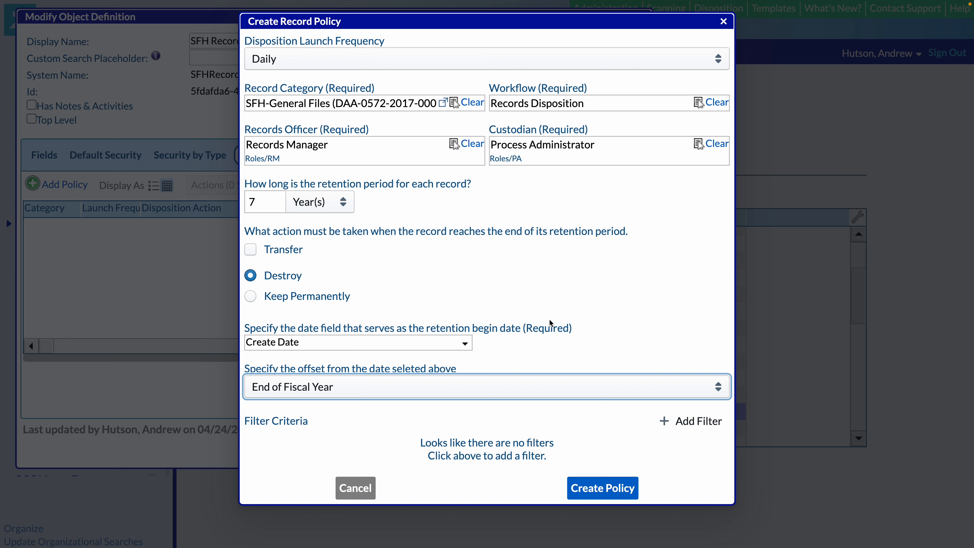
# Try a filter for SFHD Processing Type equal to 504 Repair Grant/Loan Program, and remove it from the policy.
pyautogui.click(664, 428)
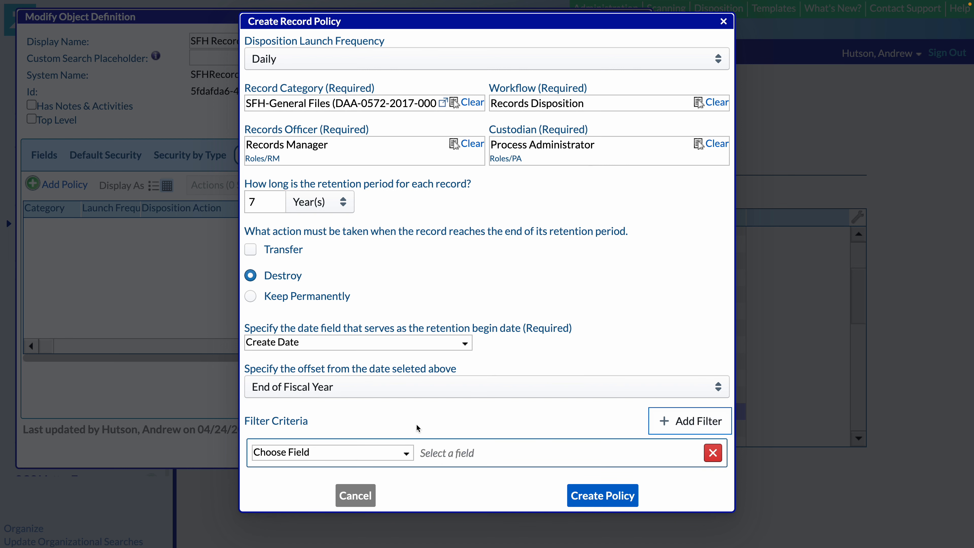
pyautogui.click(404, 454)
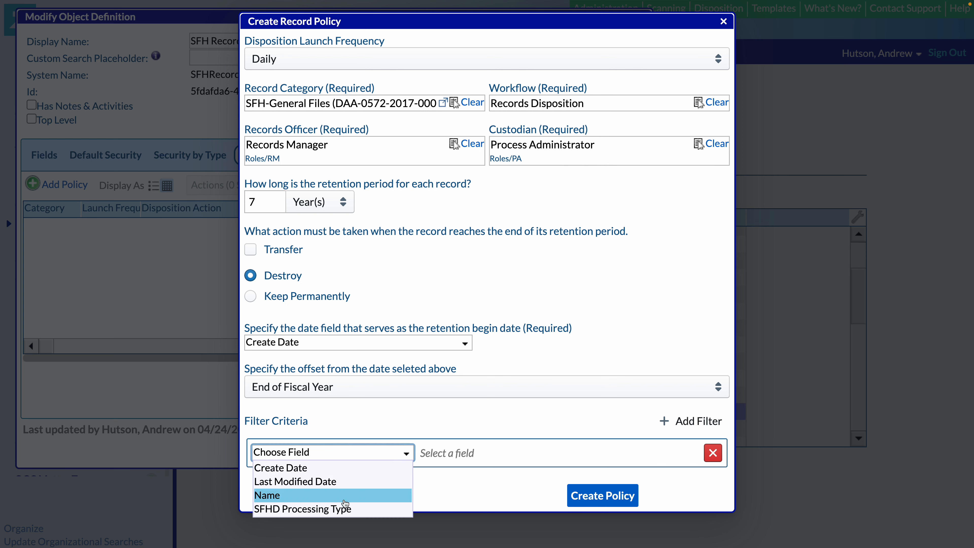
pyautogui.click(342, 509)
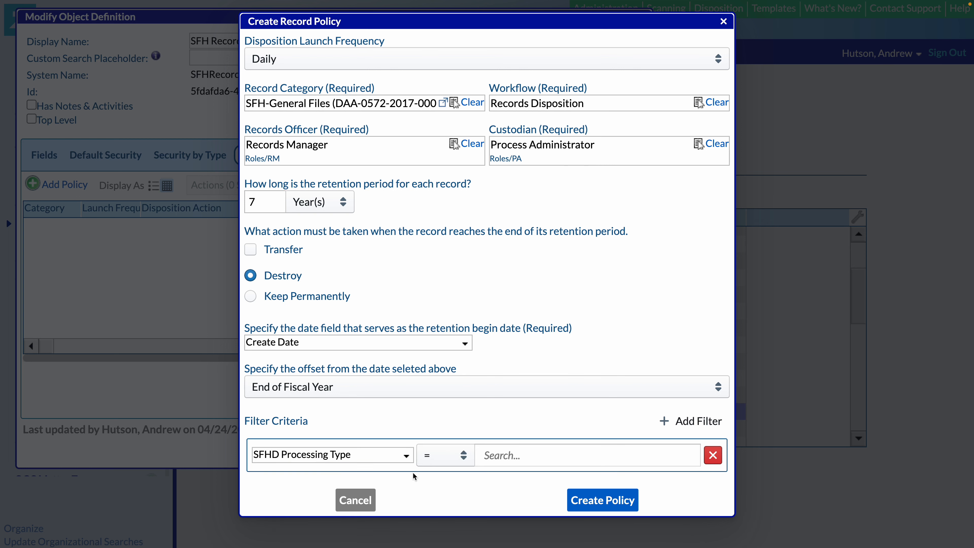
pyautogui.click(506, 455)
pyautogui.click(513, 505)
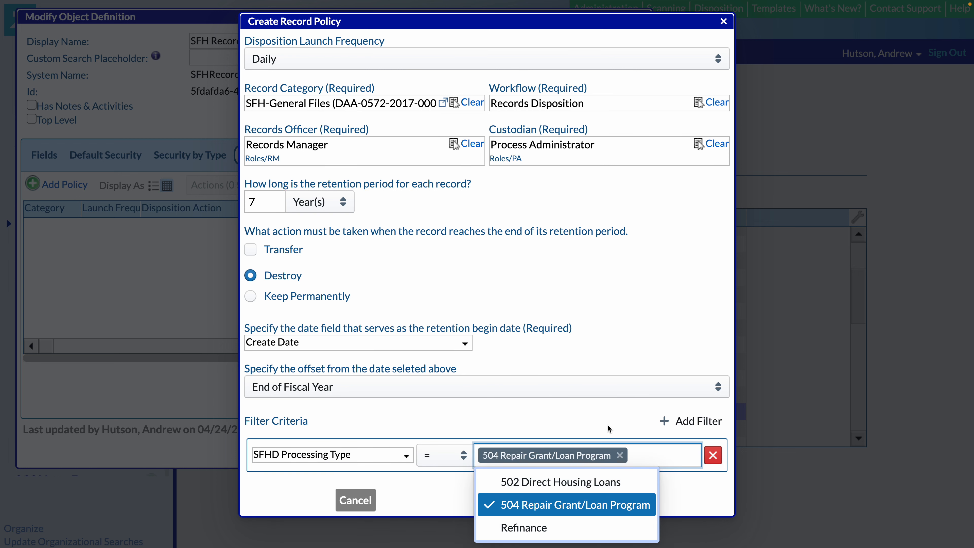
pyautogui.click(621, 455)
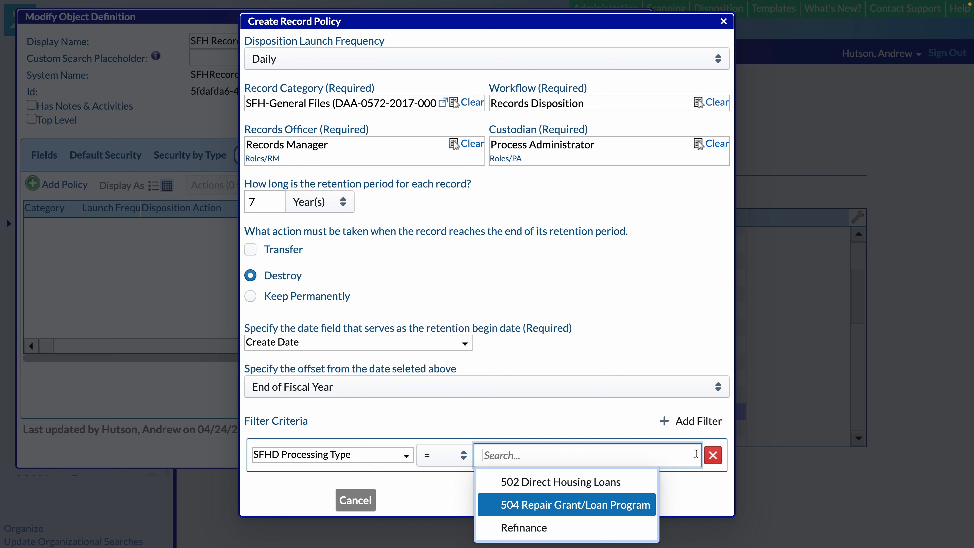
pyautogui.click(712, 455)
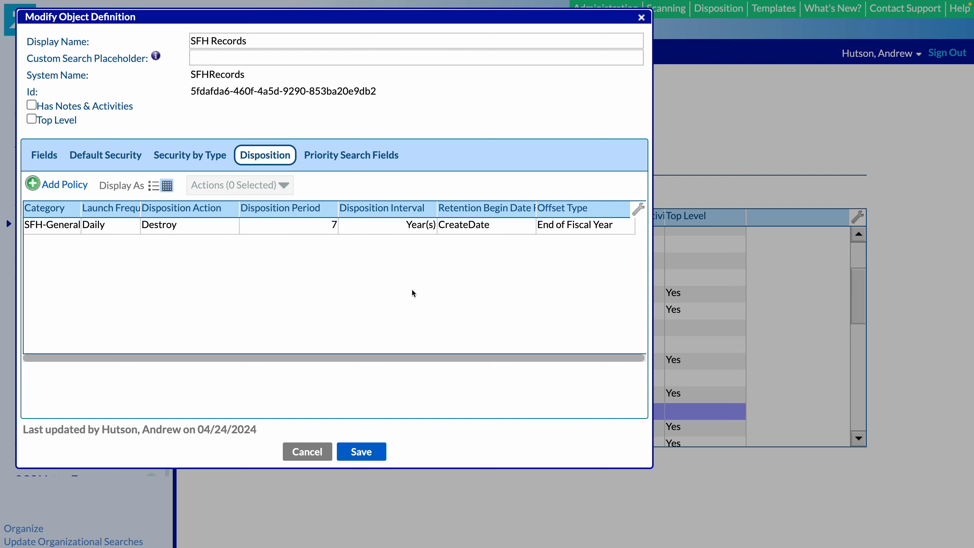
# Compare the SFH-General Files policy with the General Files disposition instruction in the PDF schedule.
pyautogui.hotkey('ctrl', 'Left')
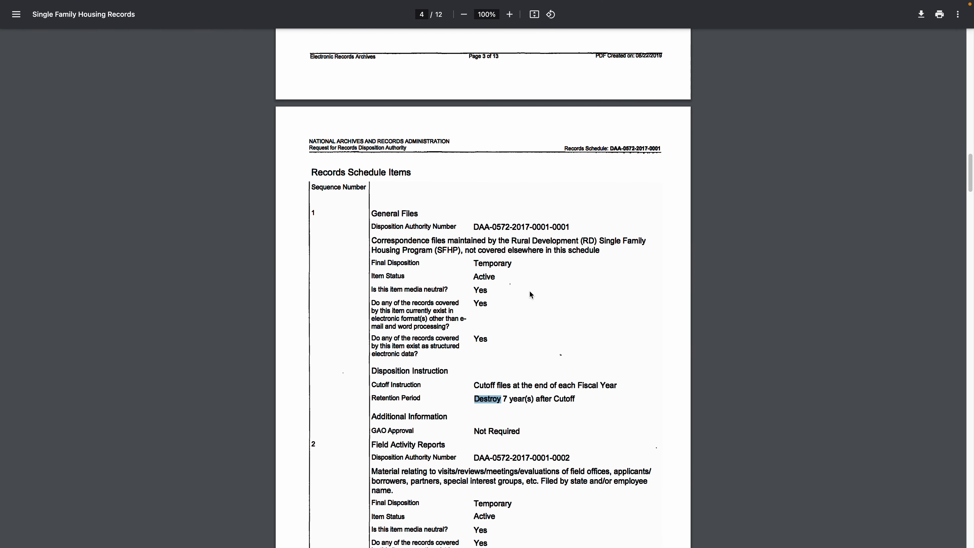
pyautogui.hotkey('ctrl', 'Right')
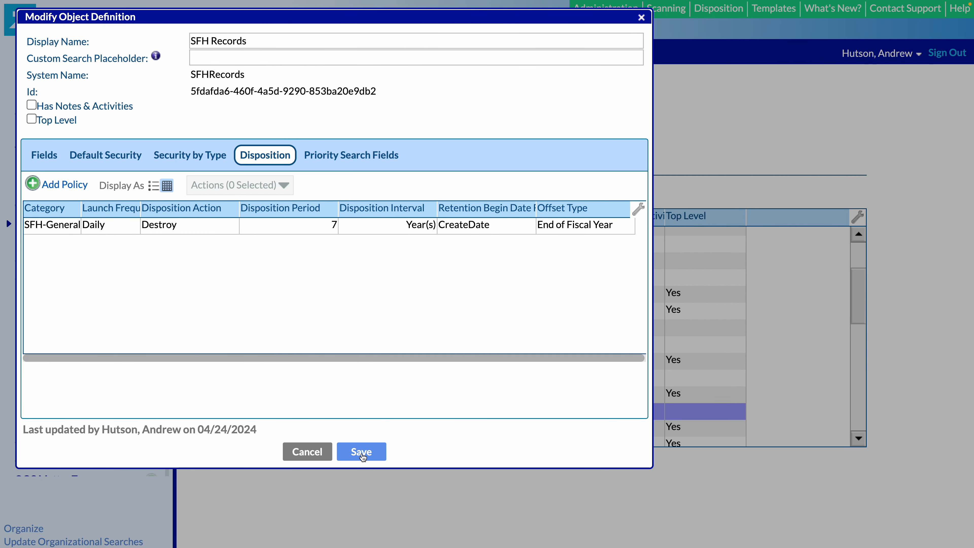